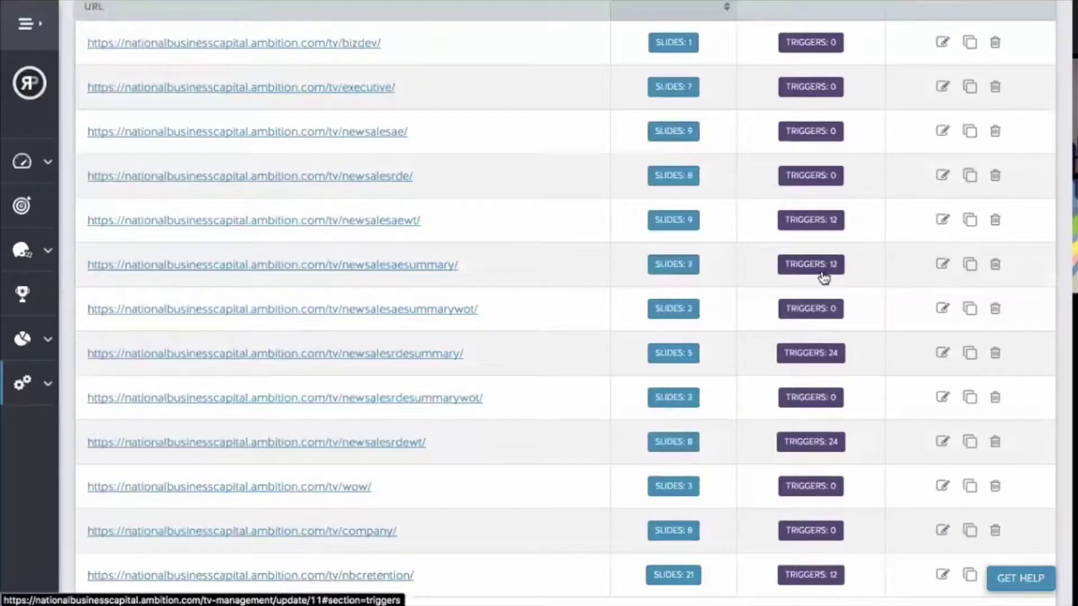
Preview the TV's slides by jumping to Quote 1 and the slide queued after it.
scroll(509, 508, down, 3)
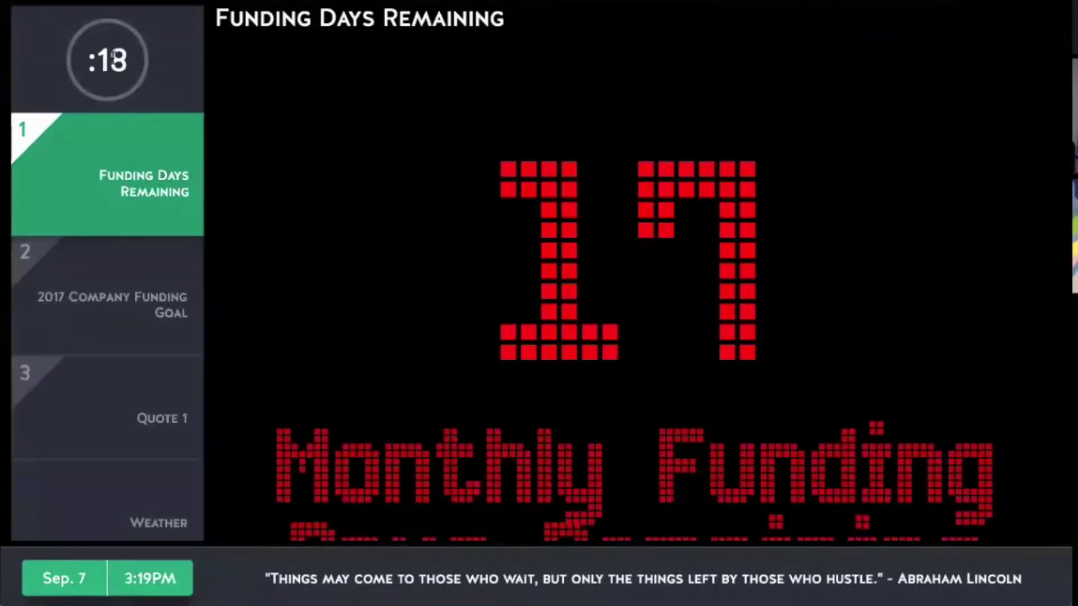
click(137, 440)
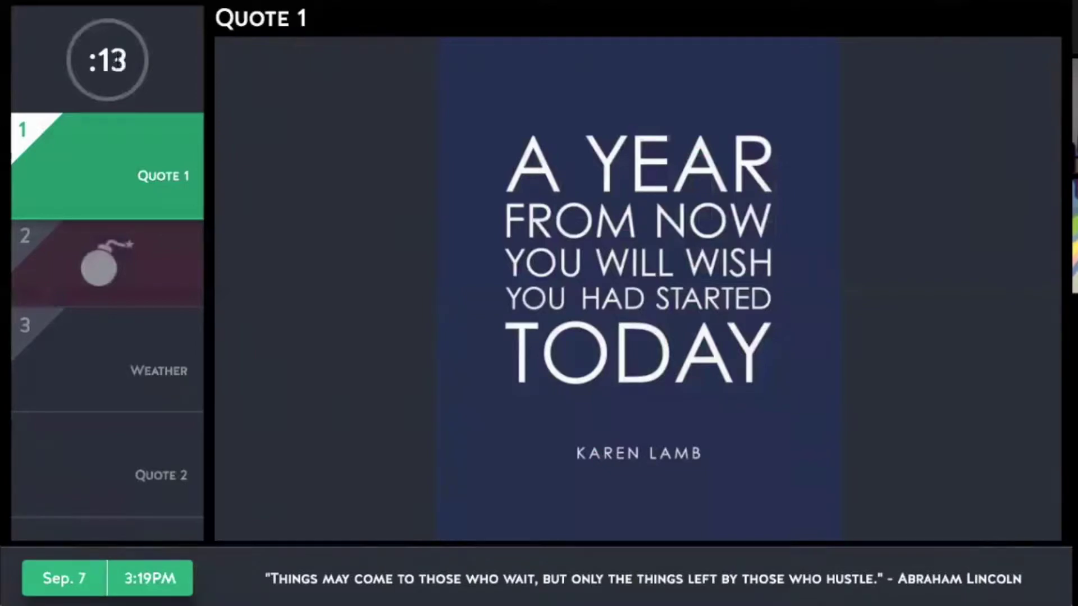
click(149, 260)
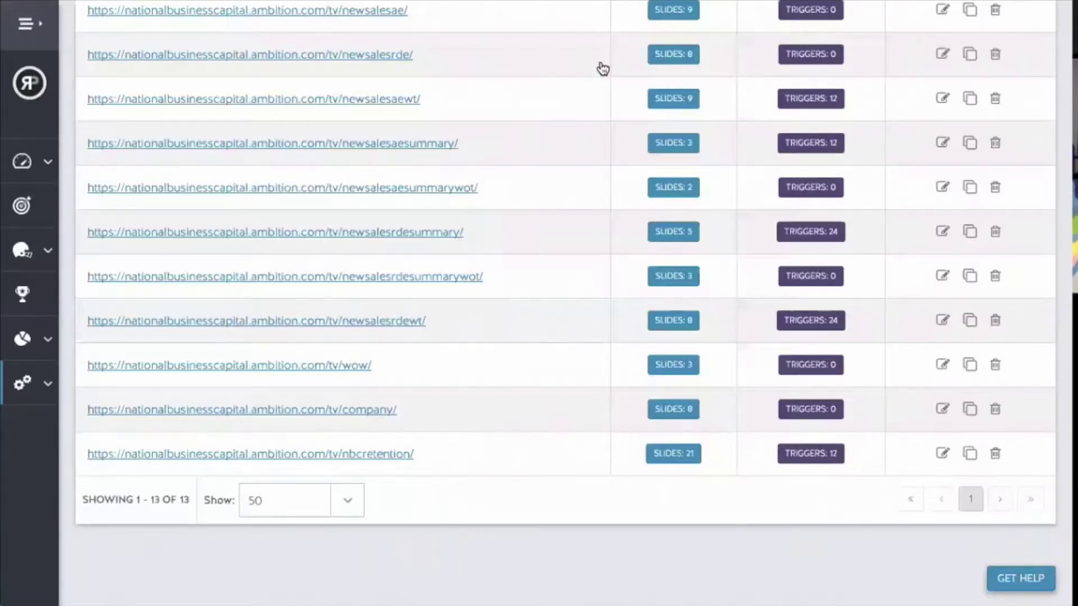
Open the triggers of the newsalesrdesummary TV and look through the list.
click(819, 232)
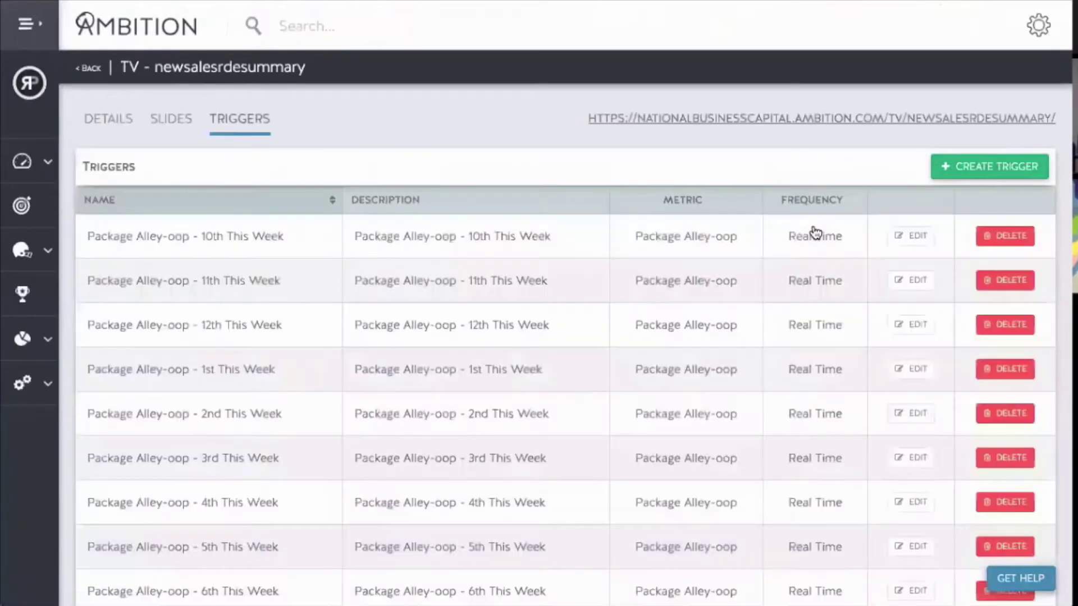
scroll(768, 304, down, 2)
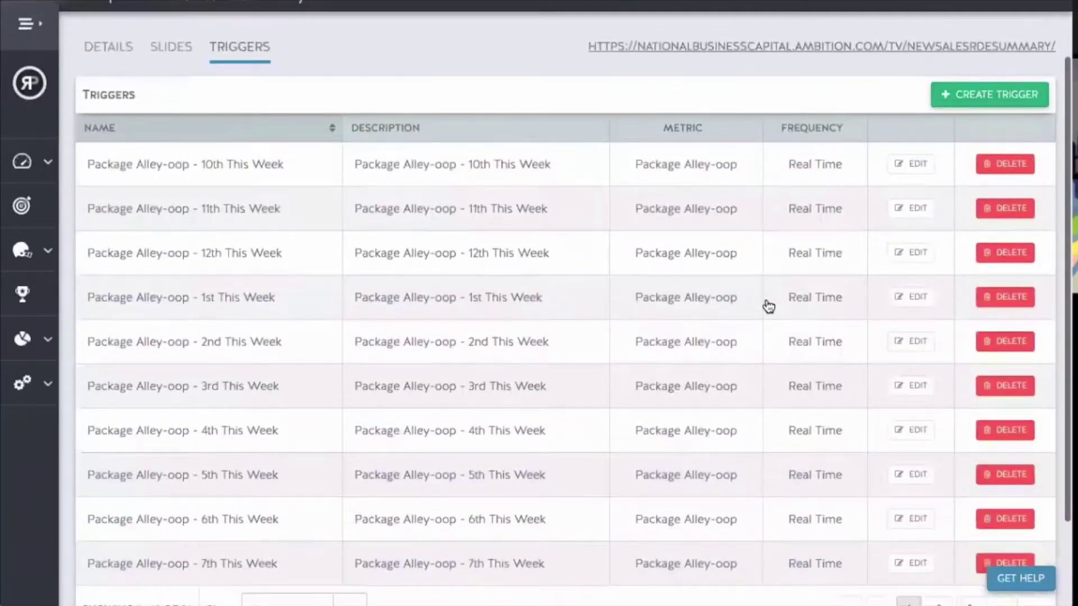
scroll(768, 305, down, 3)
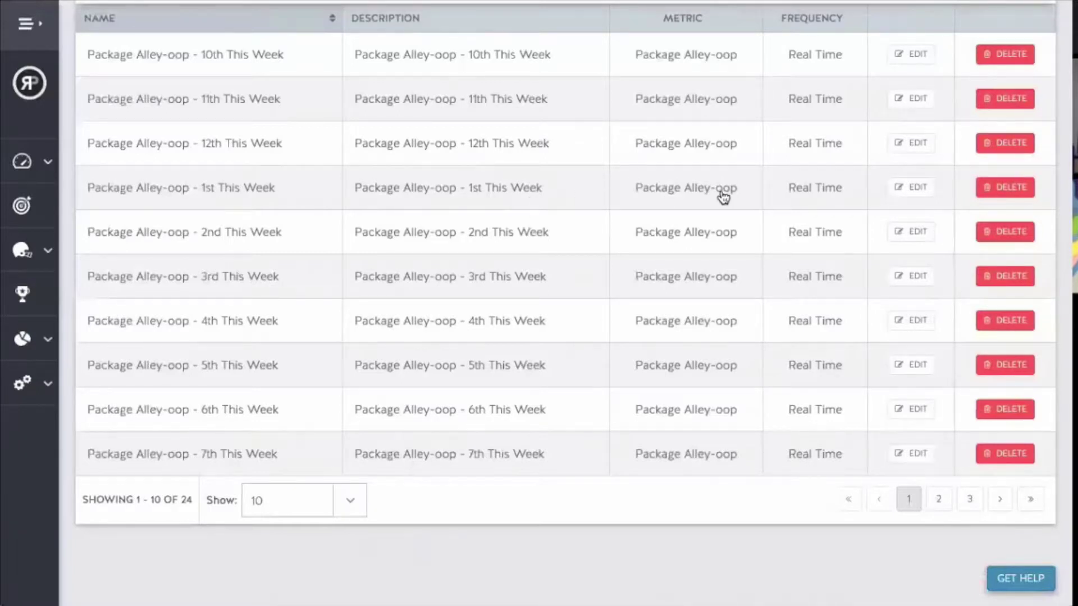
Open the "Package Alley-oop - 2nd This Week" trigger and examine its basics, frequency, target users and logic.
click(917, 234)
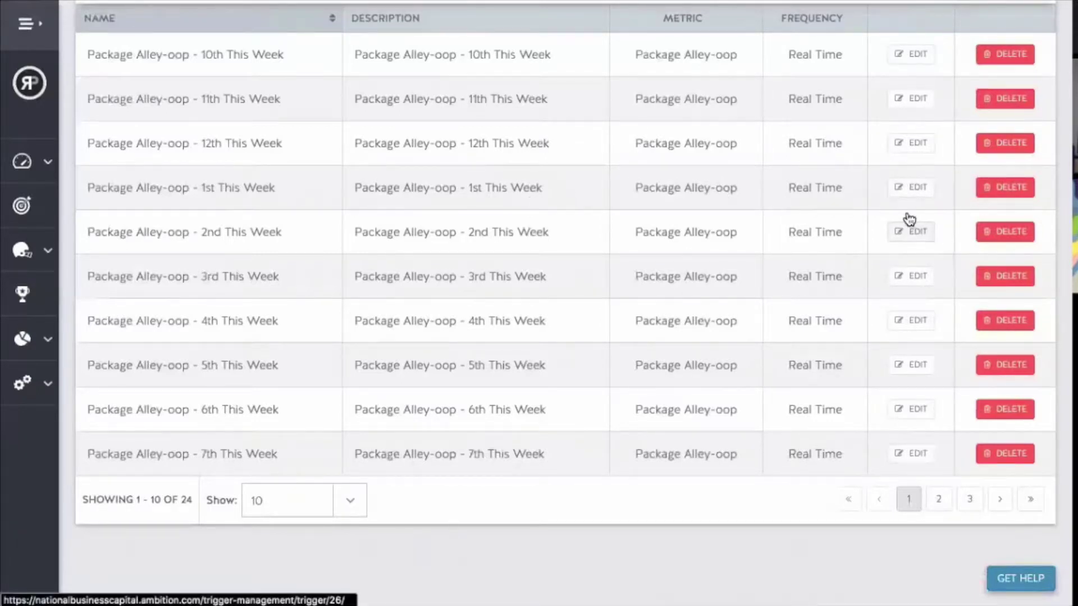
scroll(616, 357, down, 1)
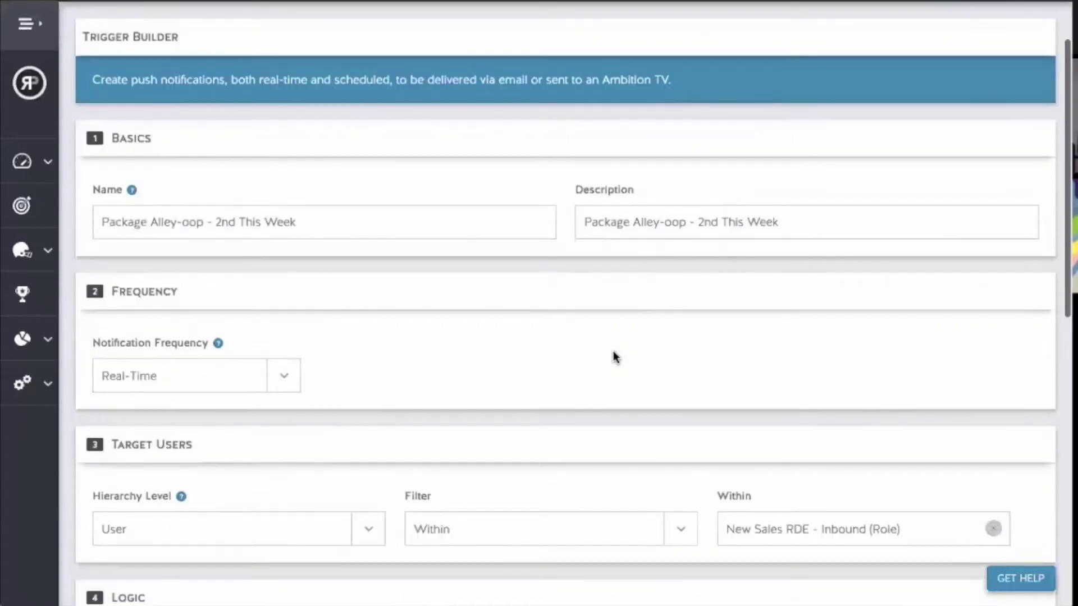
scroll(606, 364, down, 2)
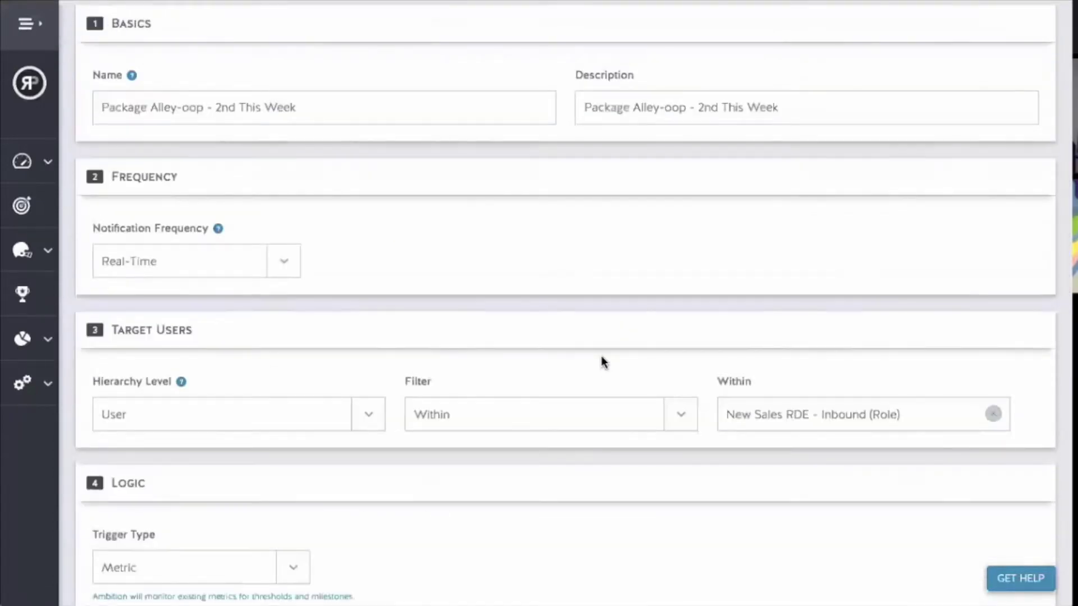
scroll(604, 362, down, 1)
scroll(584, 386, down, 2)
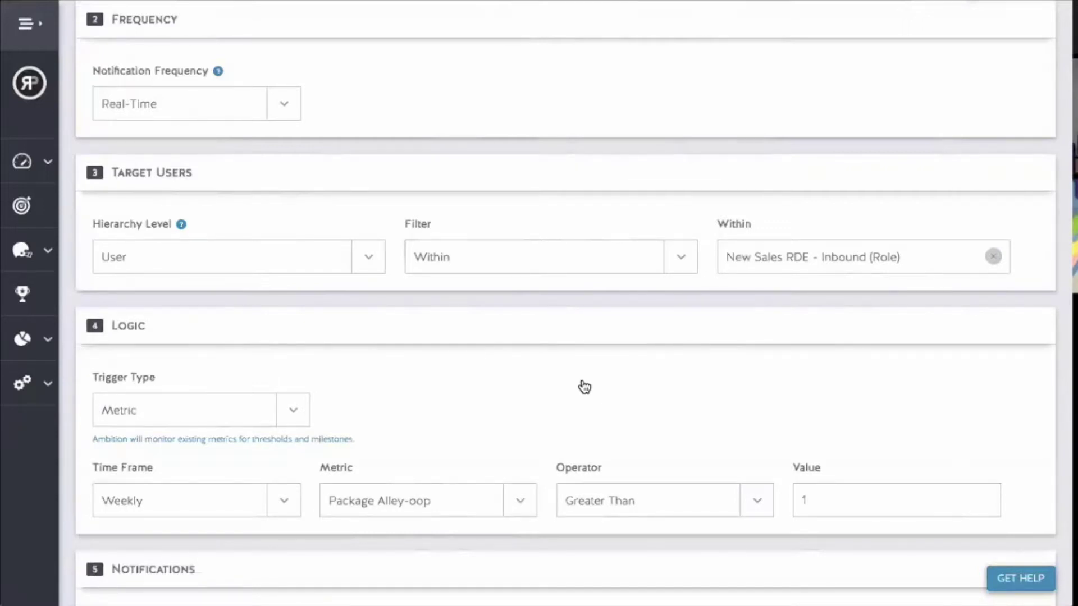
scroll(593, 457, up, 6)
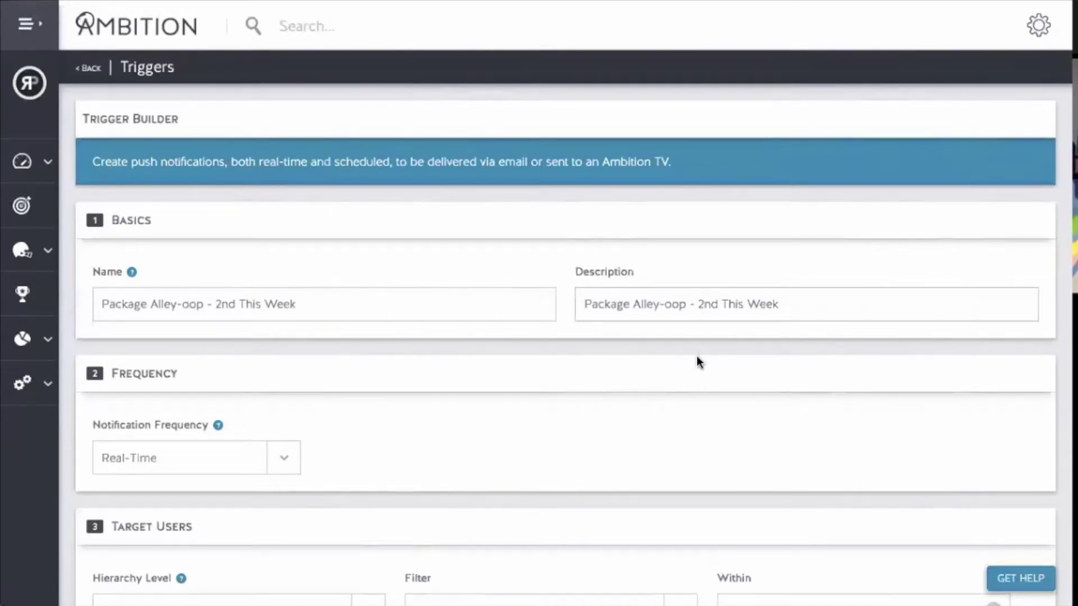
scroll(697, 357, down, 7)
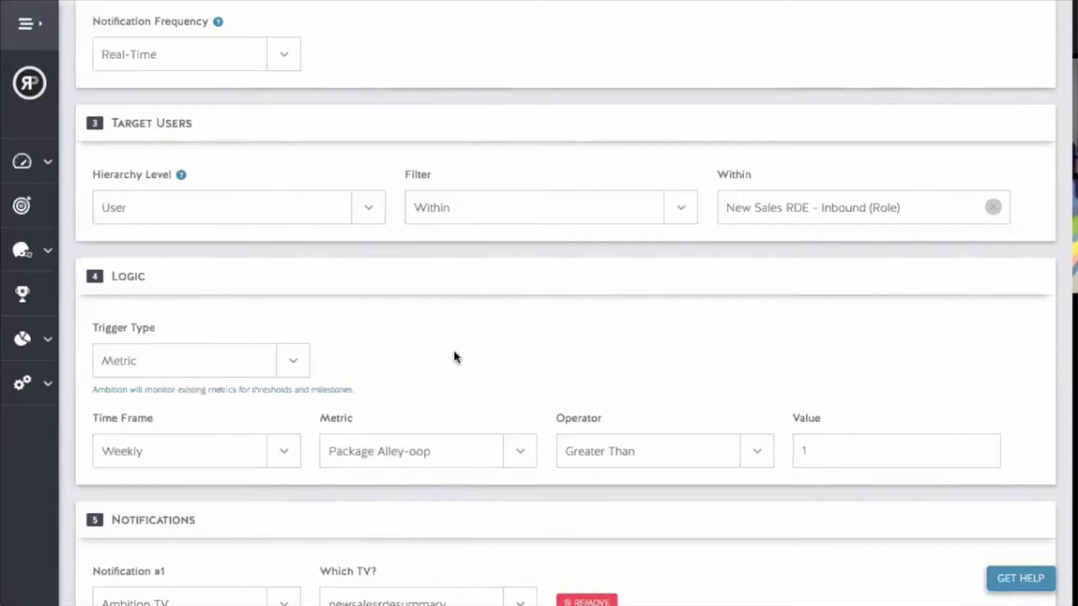
scroll(454, 366, up, 2)
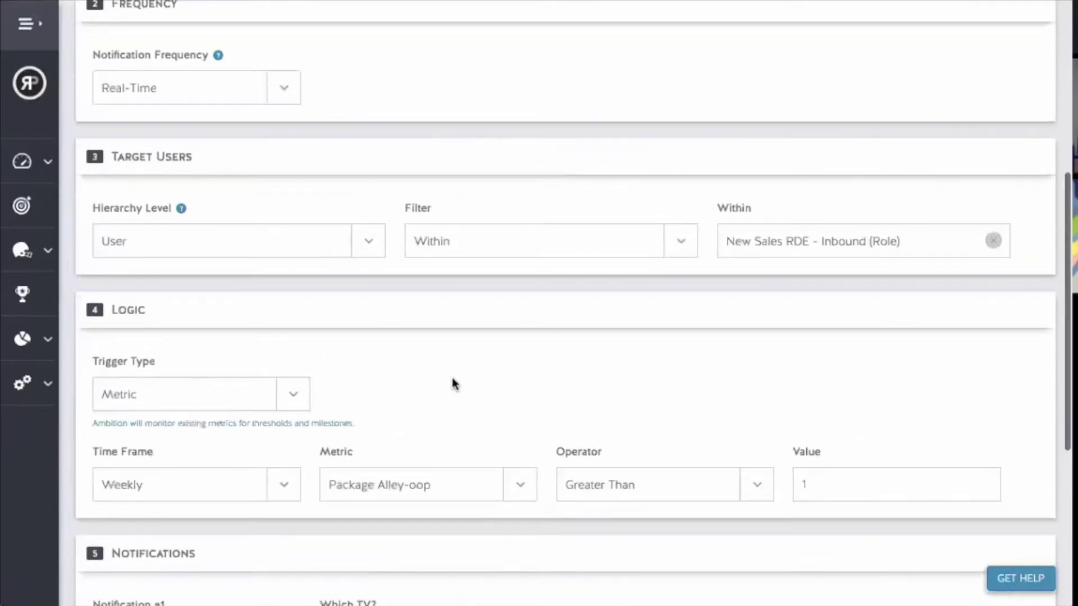
scroll(378, 317, up, 4)
scroll(137, 144, up, 1)
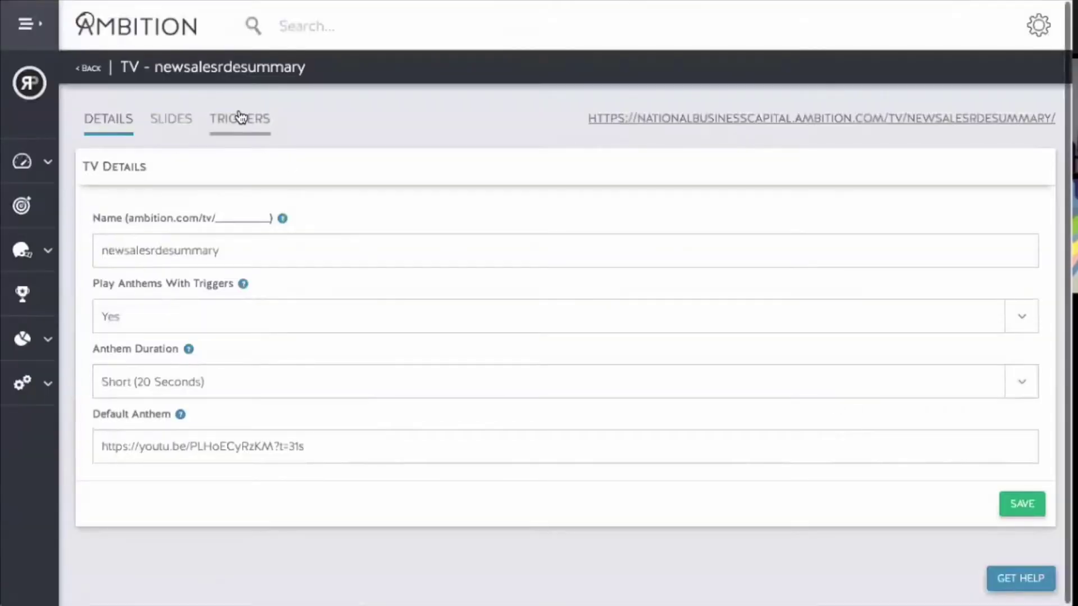
Return to the newsalesrdesummary triggers, open "Package Alley-oop - 3rd This Week" and examine its logic and description.
scroll(562, 325, down, 1)
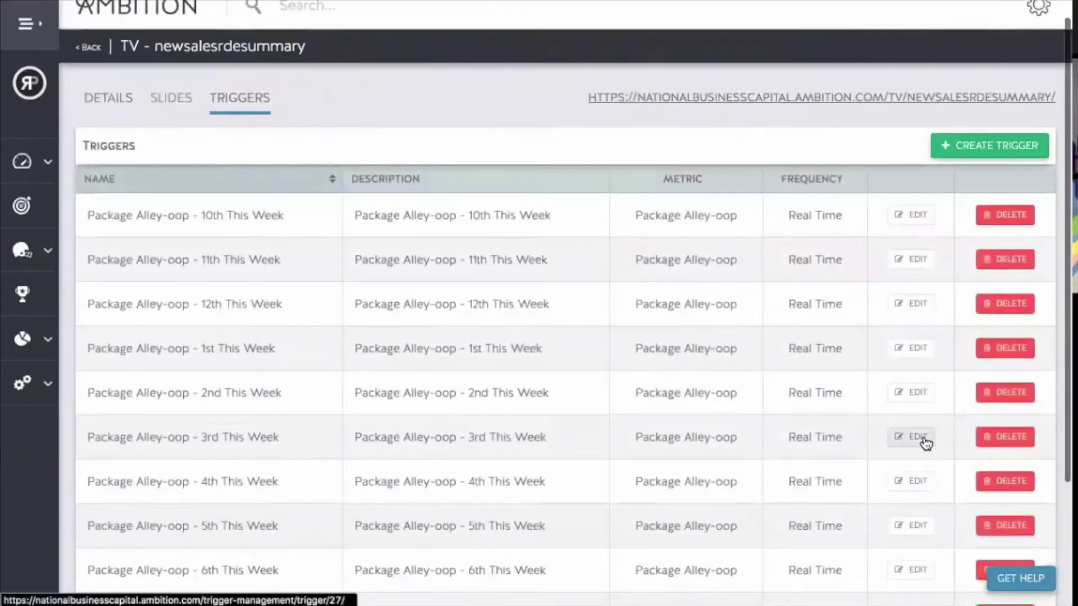
click(923, 443)
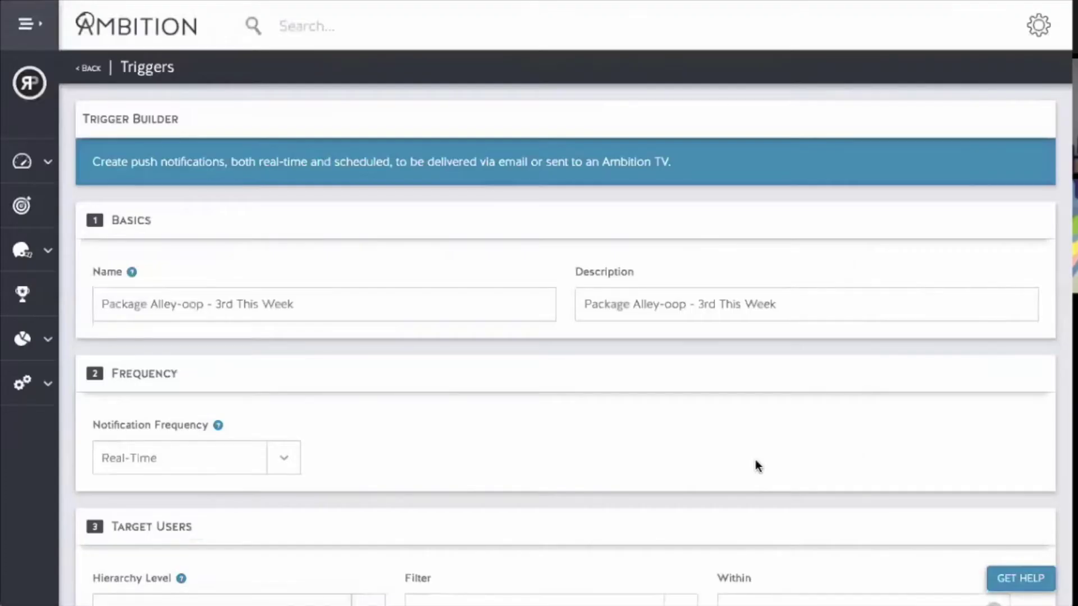
scroll(755, 460, down, 4)
scroll(756, 461, down, 2)
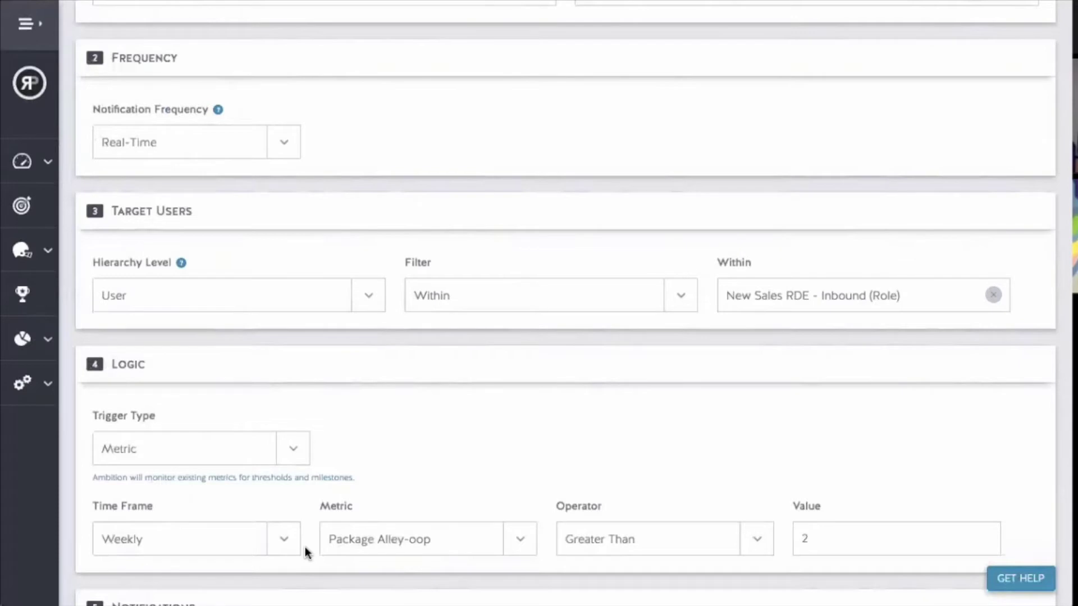
scroll(421, 500, up, 5)
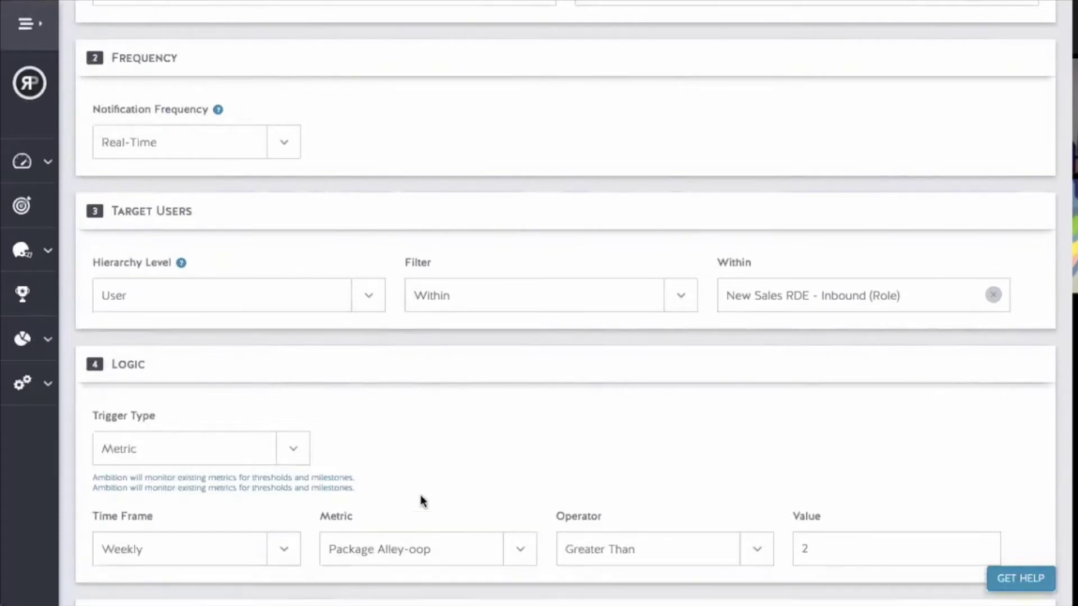
drag(698, 231, 835, 243)
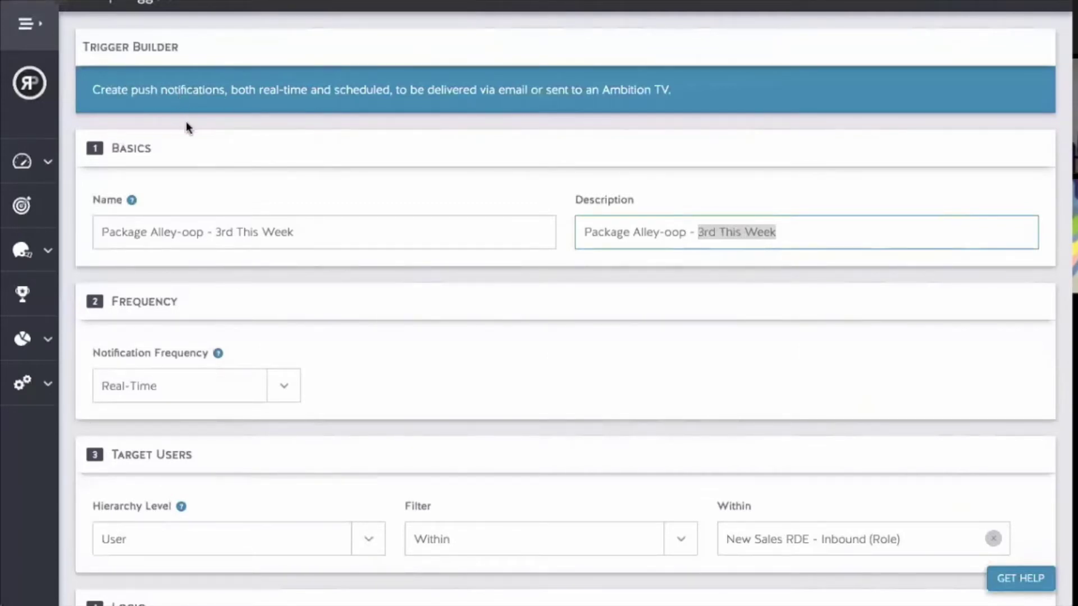
Switch the logic's trigger type to Record (Advanced).
scroll(351, 230, down, 5)
scroll(350, 235, down, 5)
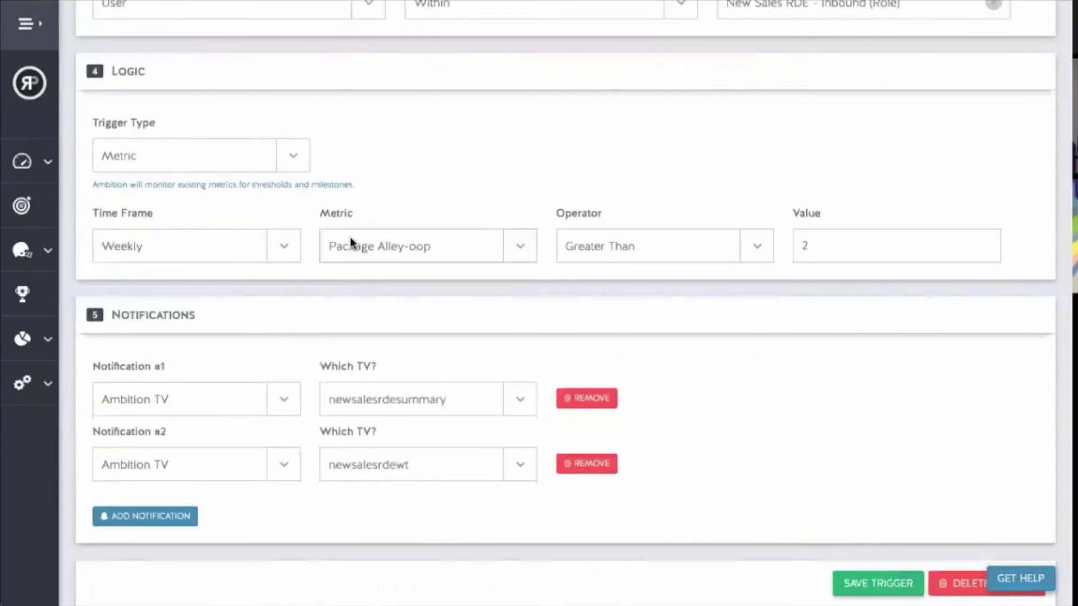
scroll(350, 243, down, 1)
click(295, 149)
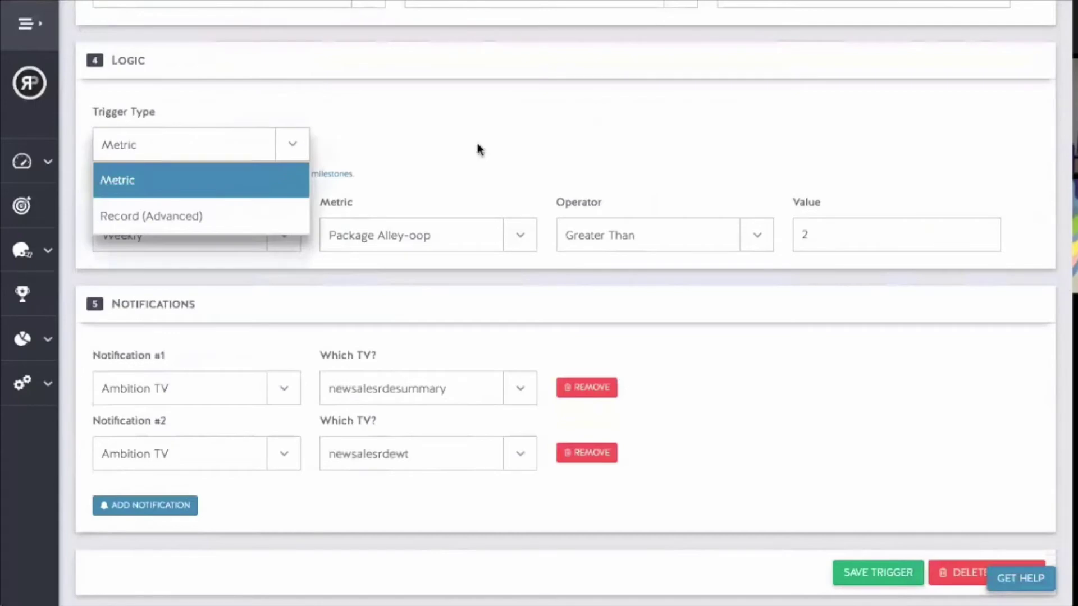
click(498, 150)
click(293, 157)
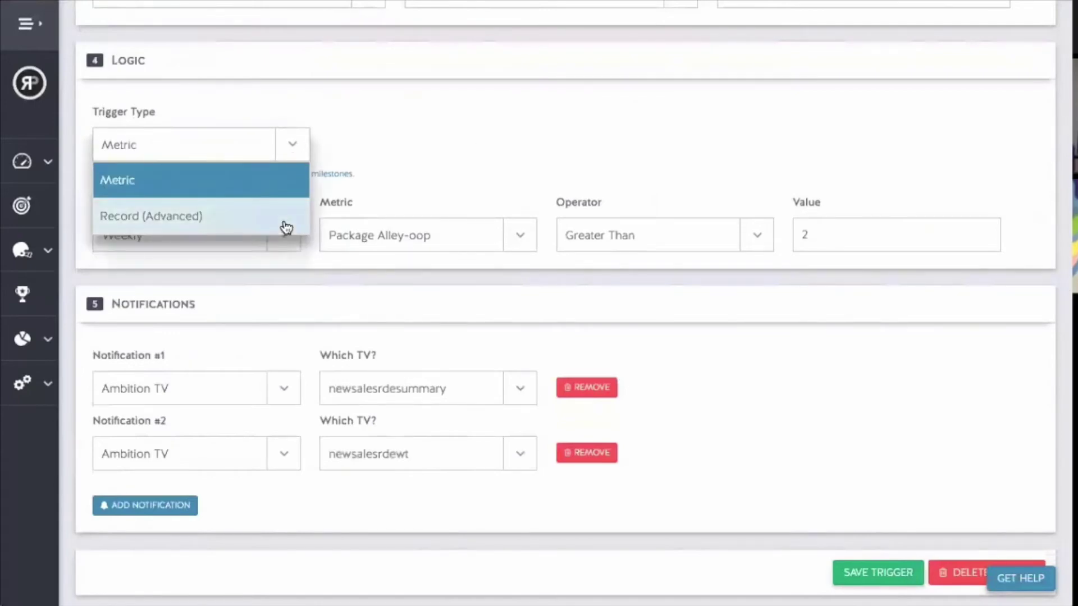
click(290, 226)
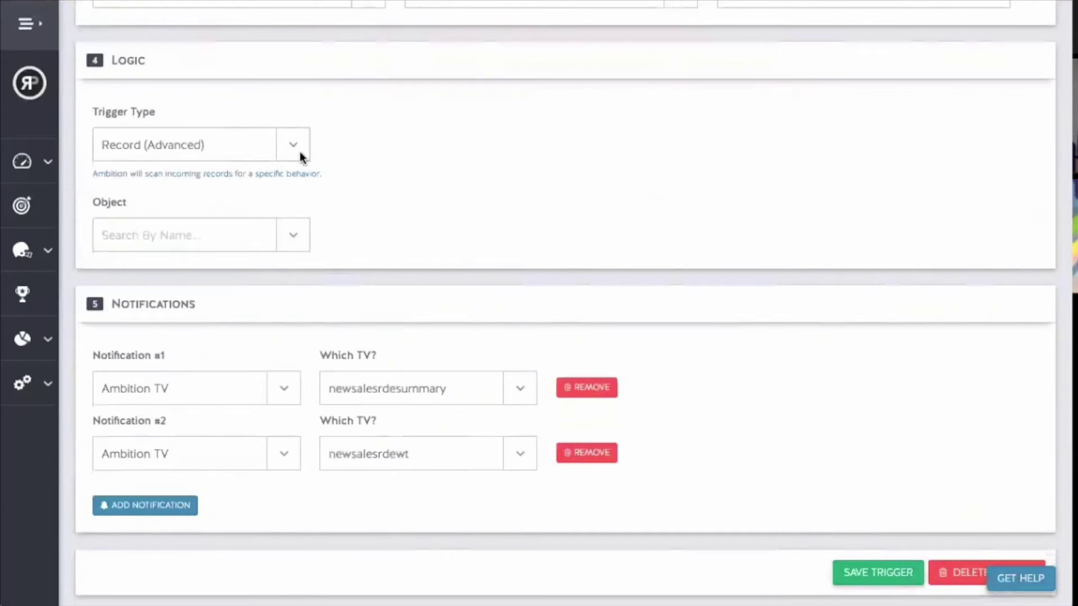
Set the record object to Salesforce - Opportunity Depot Records and the user field to OwnerId.
click(294, 235)
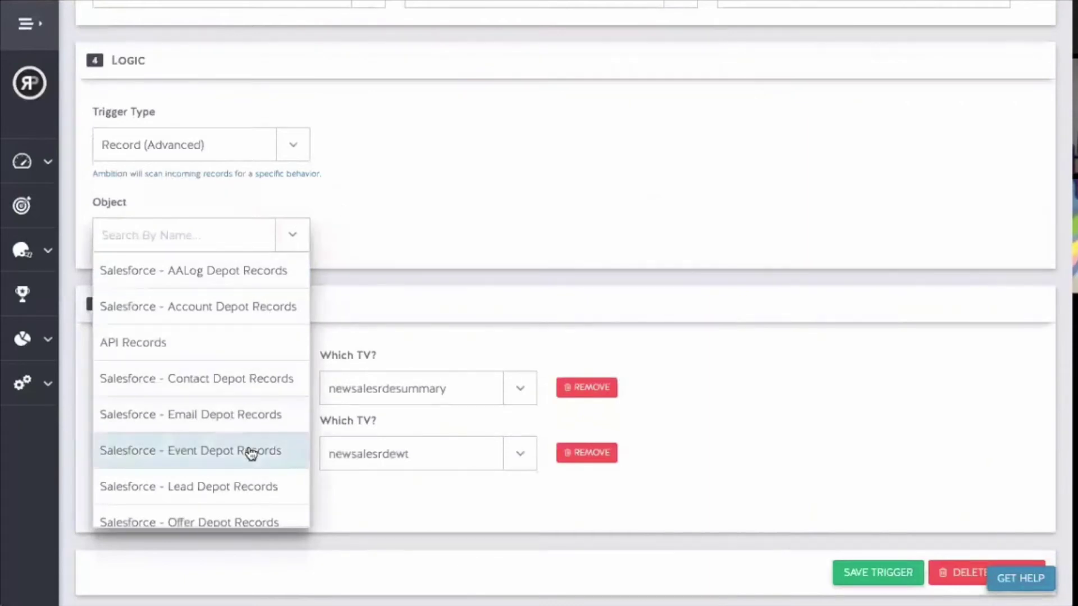
scroll(250, 446, down, 1)
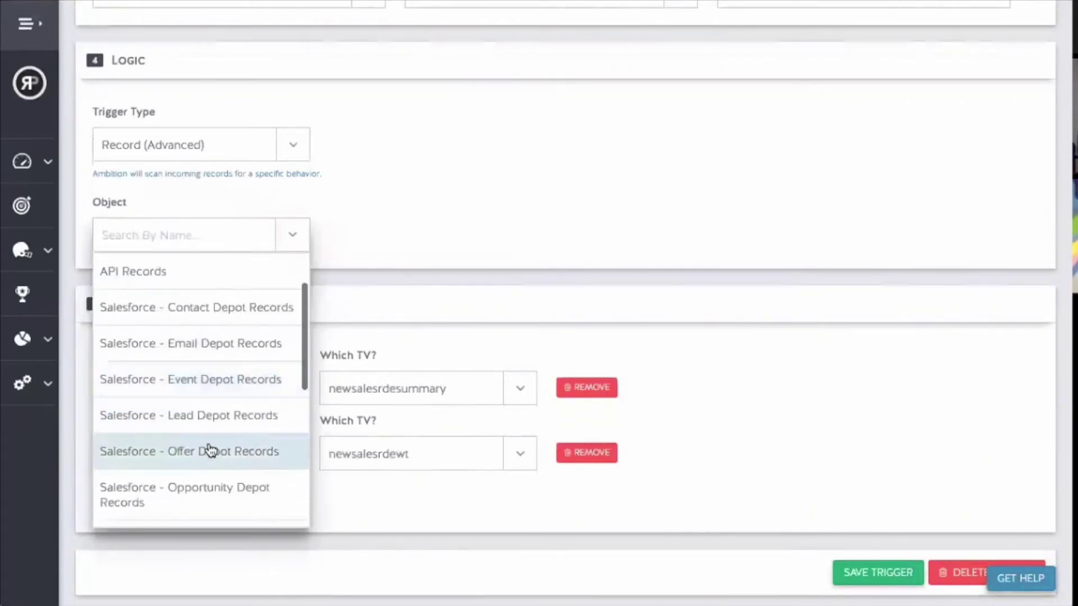
scroll(231, 480, down, 1)
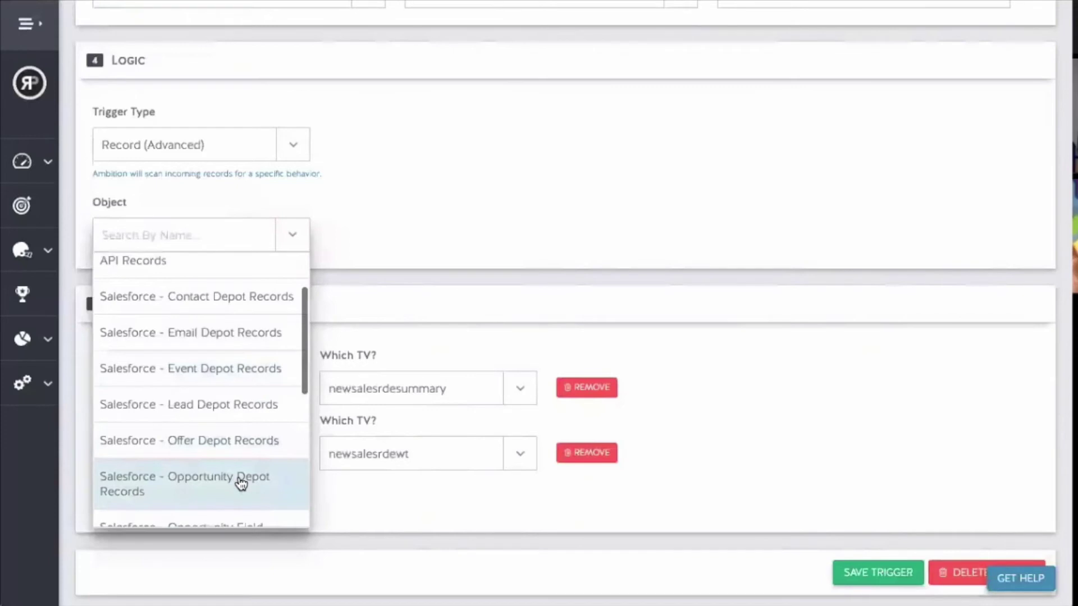
click(242, 482)
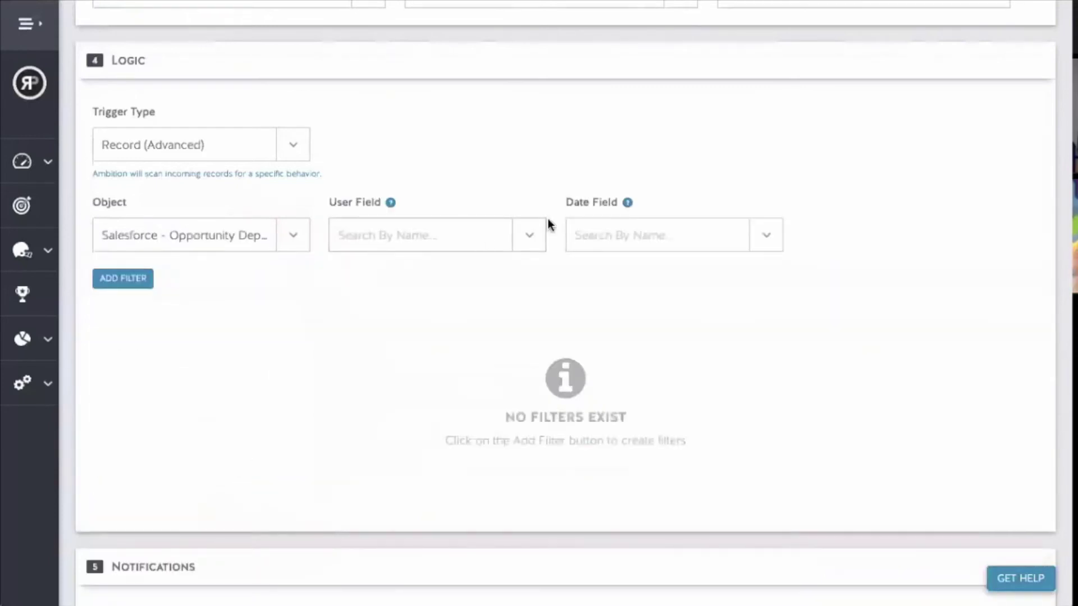
click(543, 237)
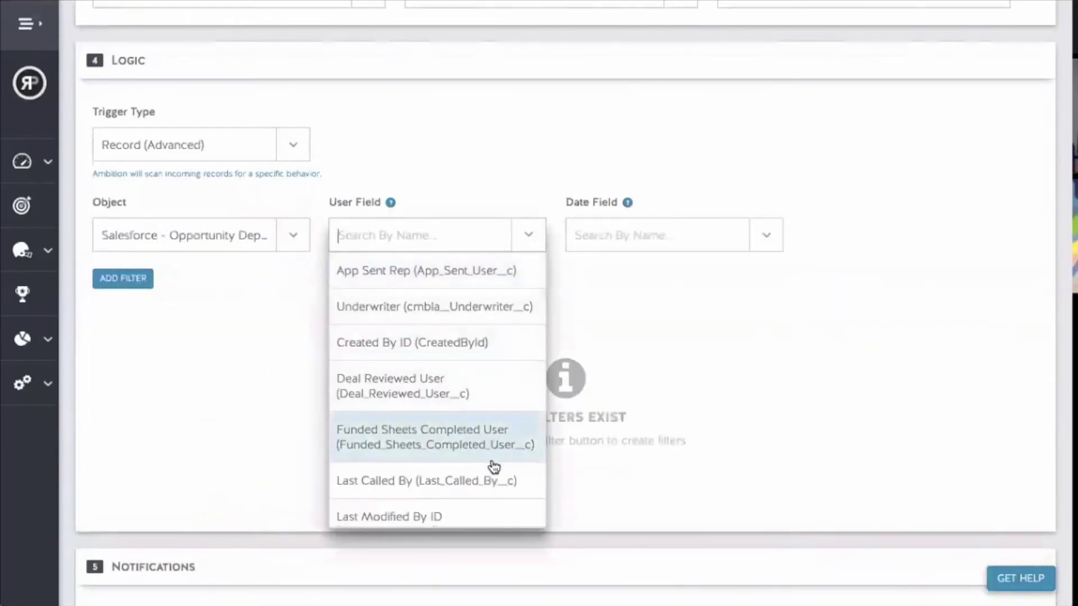
scroll(492, 464, down, 3)
click(464, 387)
Set the record trigger's date field to CreatedDate.
click(695, 238)
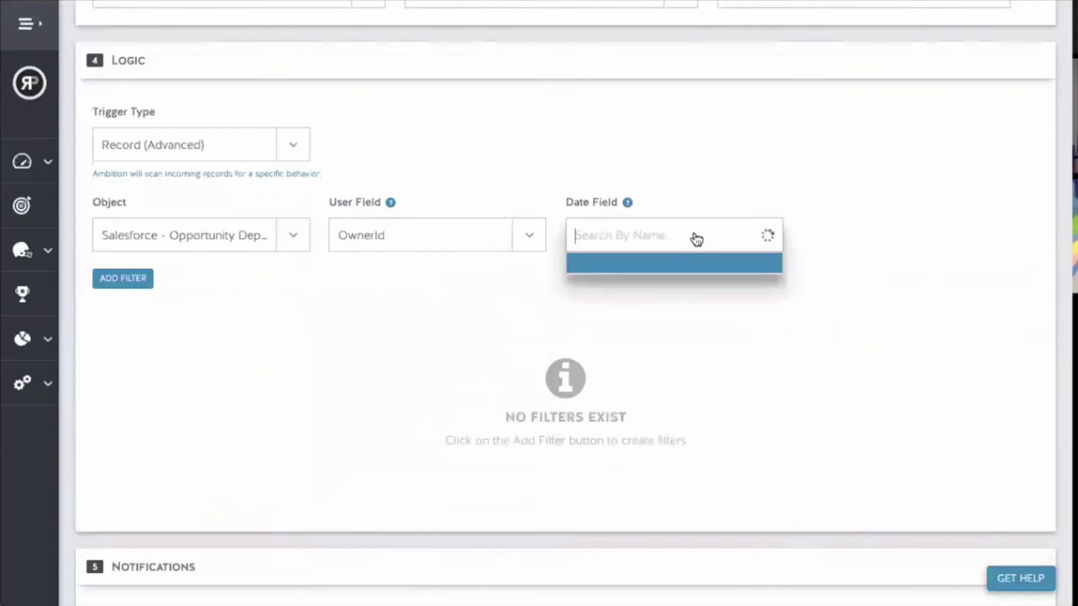
scroll(665, 387, down, 10)
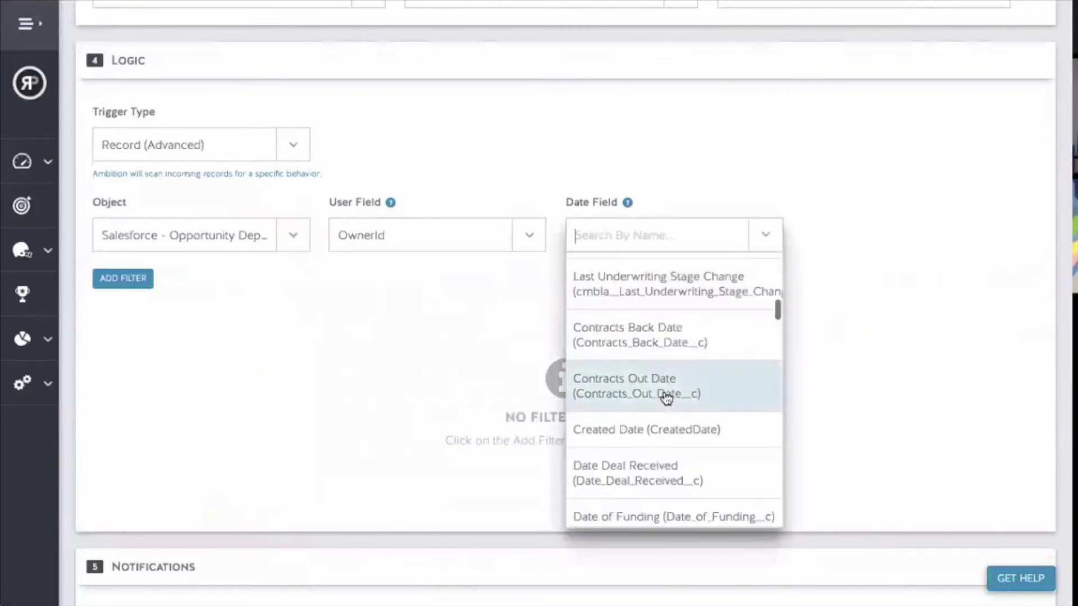
scroll(666, 398, down, 5)
scroll(666, 397, up, 3)
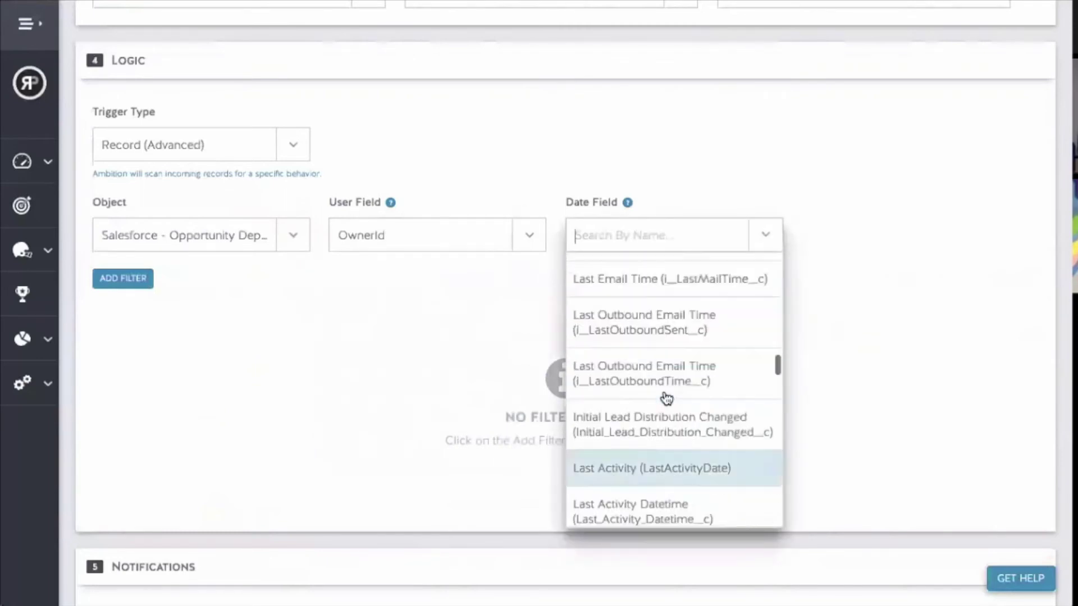
scroll(666, 393, up, 5)
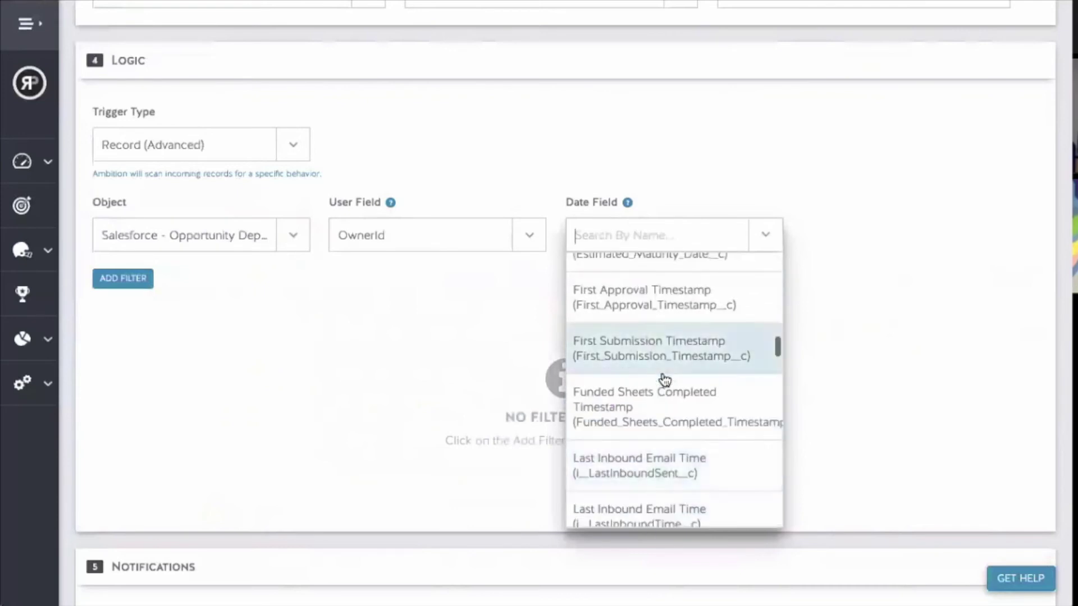
scroll(665, 381, up, 3)
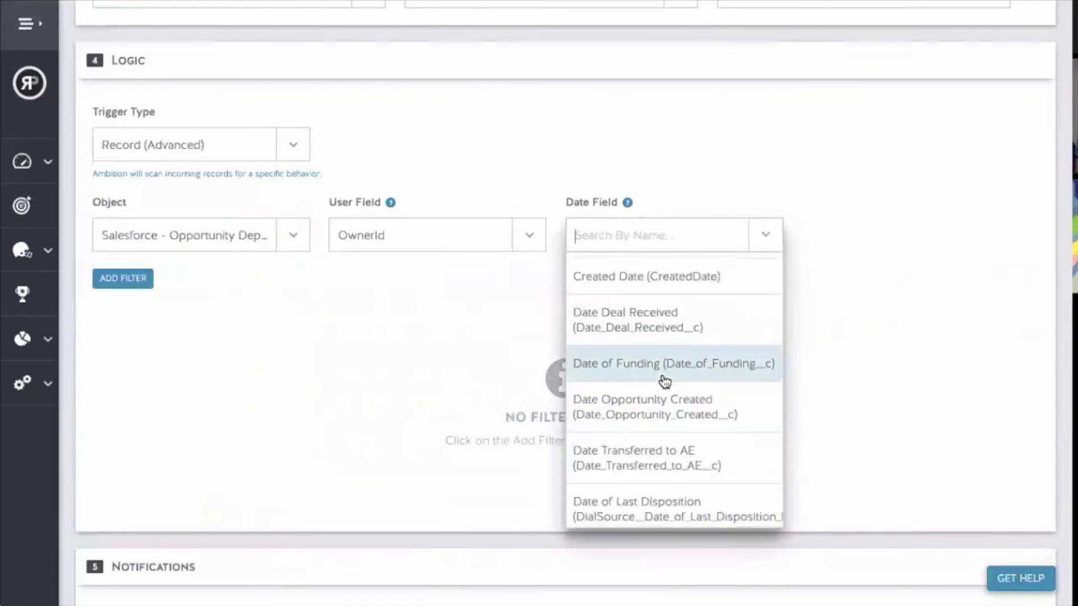
scroll(657, 359, up, 3)
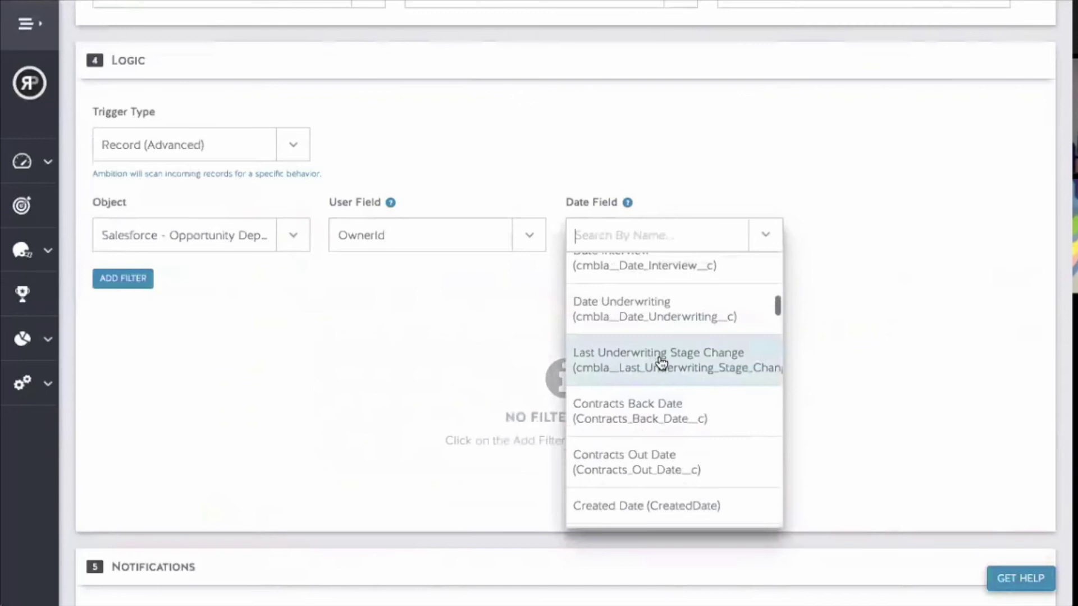
click(661, 507)
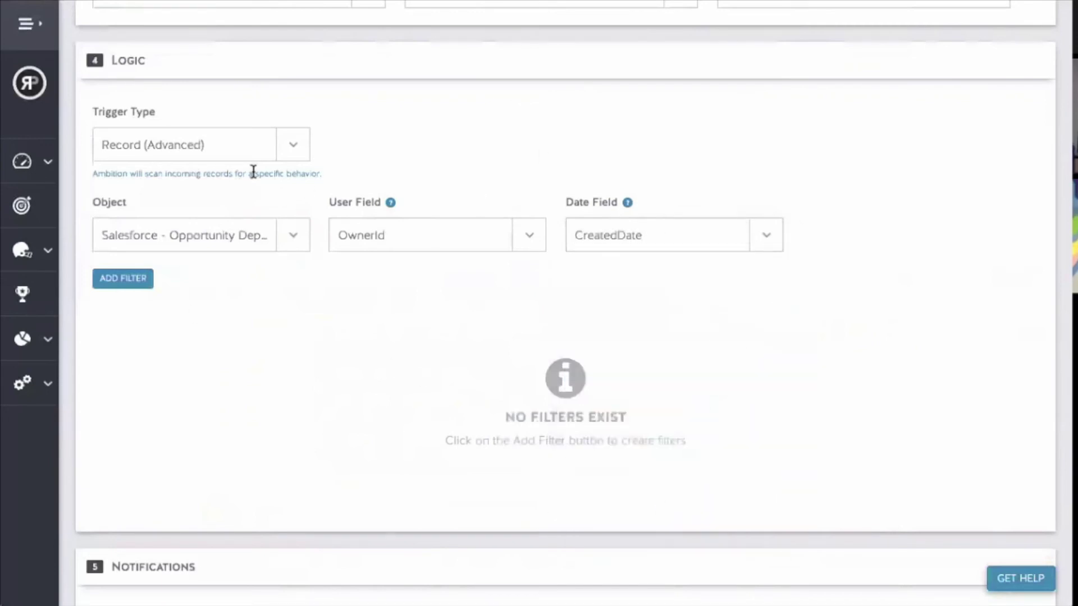
Review the trigger's notifications, leave it unsaved and go back to the TV management list.
scroll(265, 187, down, 5)
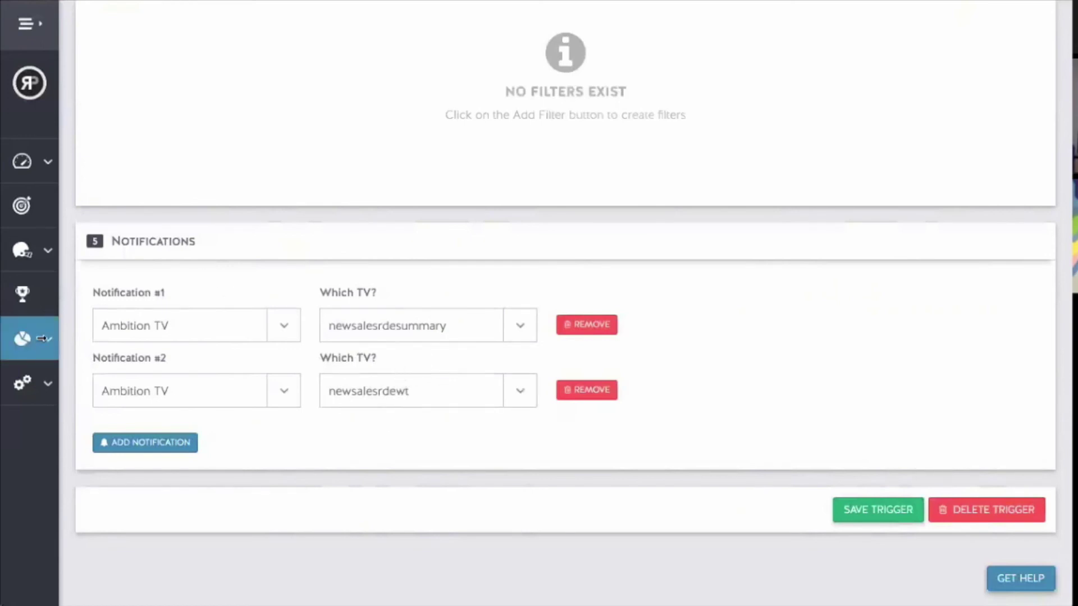
click(73, 385)
scroll(118, 536, down, 4)
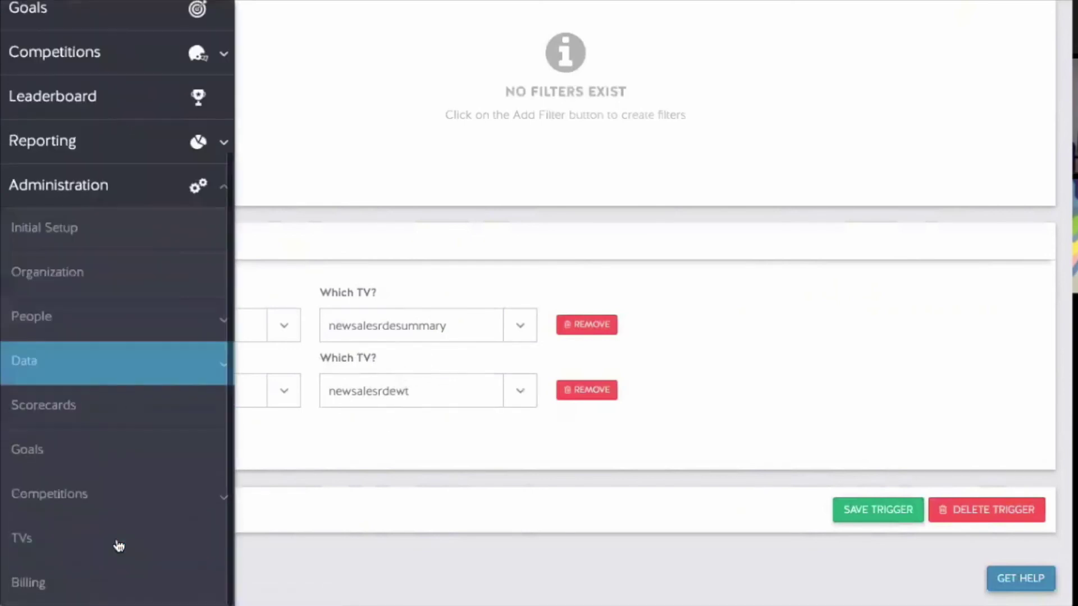
click(118, 549)
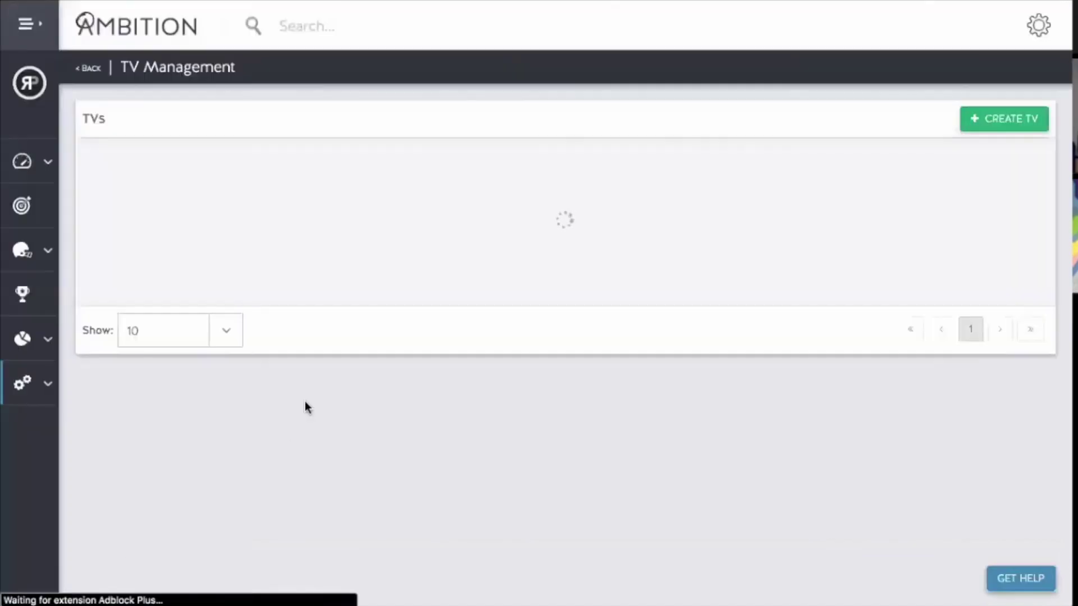
scroll(455, 336, down, 2)
scroll(496, 353, down, 1)
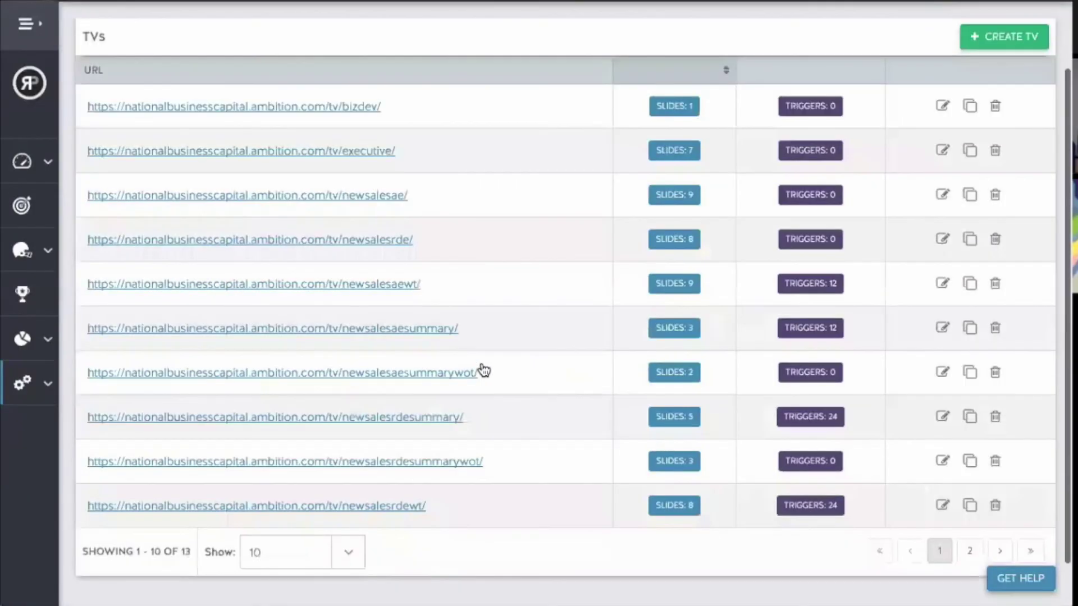